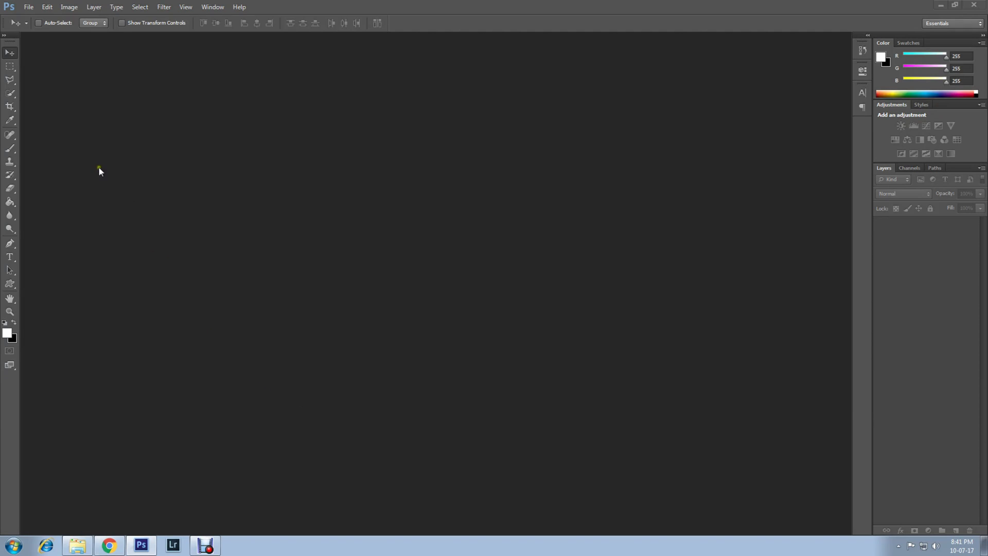
Open the image 000000Tamanna.jpg.
{"action": "left_click", "coordinate": [32, 9]}
{"action": "left_click", "coordinate": [42, 30]}
{"action": "double_click", "coordinate": [490, 177]}
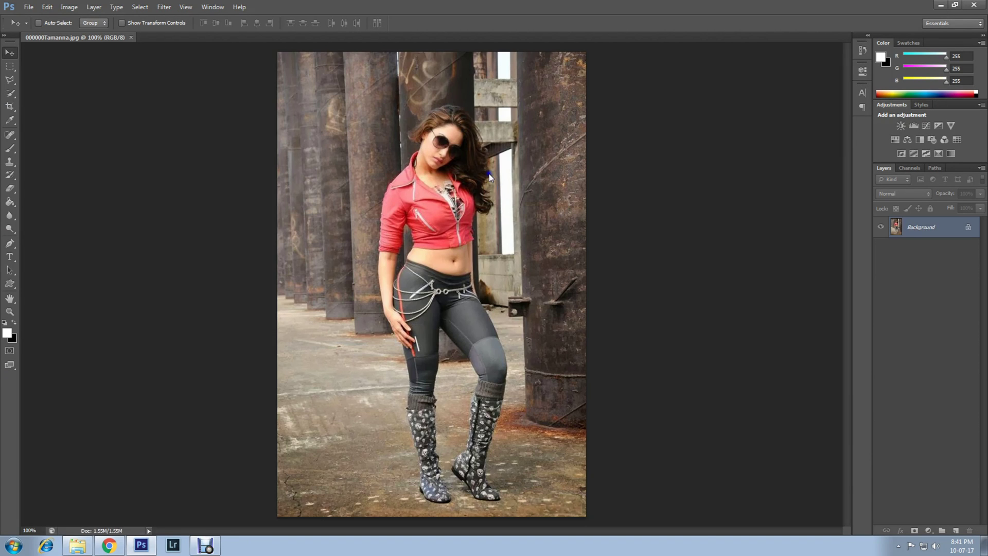
Start a Polygonal Lasso outline with 0.5 px feather, running from the woman's hand down the leg to the sock.
{"action": "left_click", "coordinate": [15, 81]}
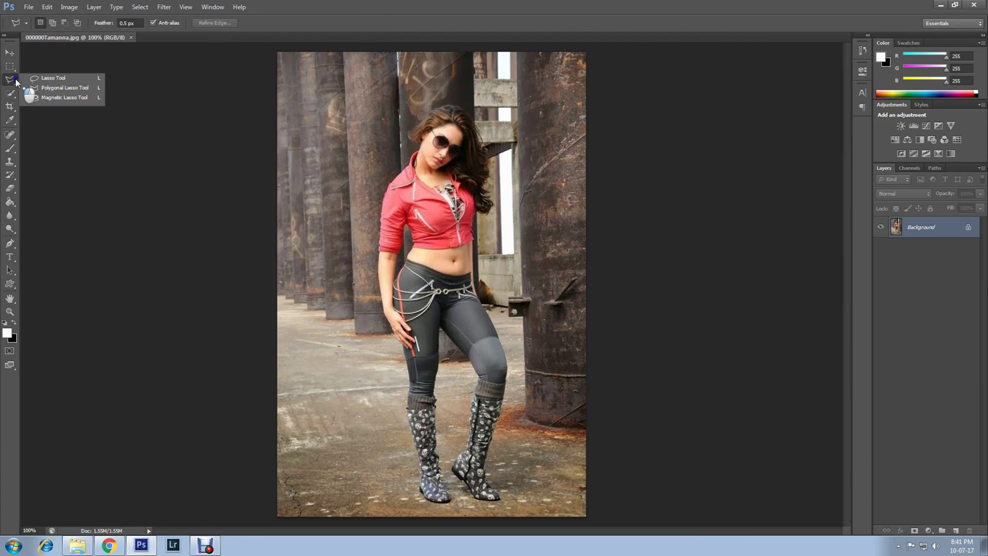
{"action": "left_click", "coordinate": [66, 88]}
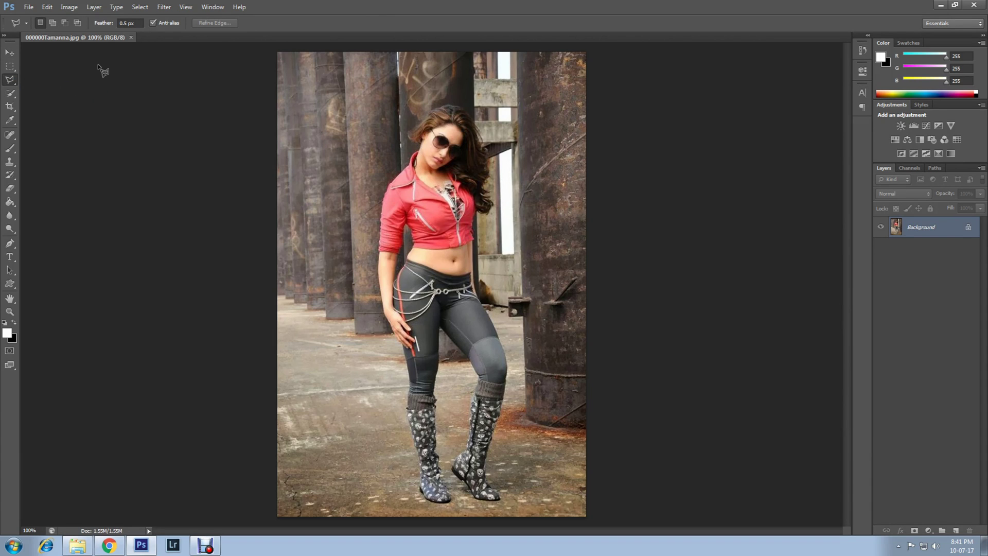
{"action": "left_click", "coordinate": [125, 24]}
{"action": "left_click", "coordinate": [404, 352]}
{"action": "left_click", "coordinate": [409, 374]}
{"action": "left_click", "coordinate": [411, 377]}
{"action": "left_click", "coordinate": [411, 389]}
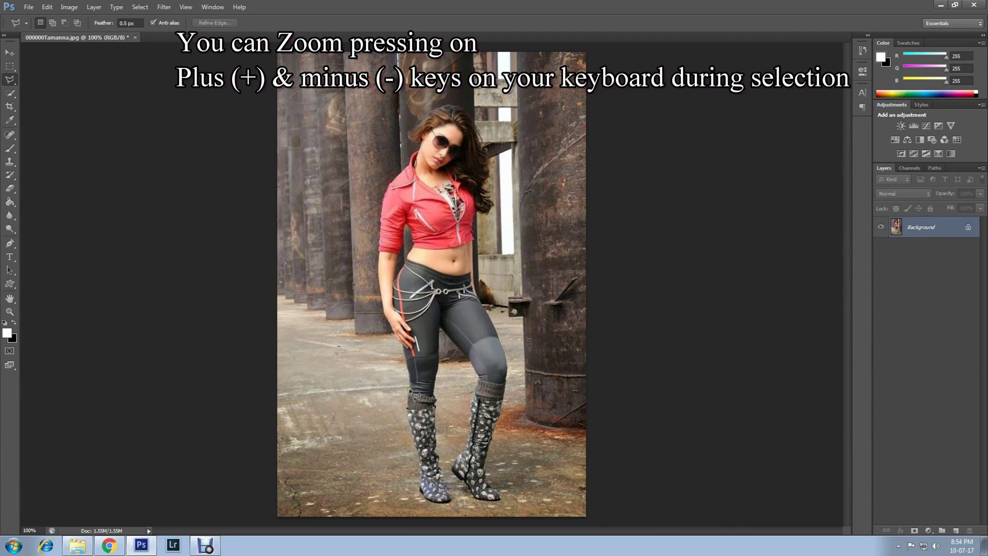
{"action": "key", "text": "ctrl+plus"}
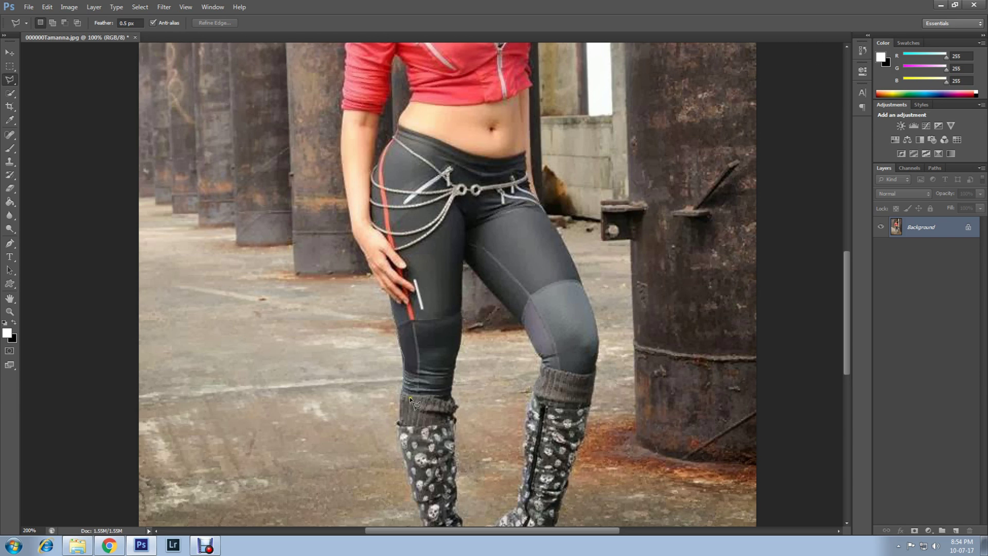
{"action": "left_click", "coordinate": [386, 396]}
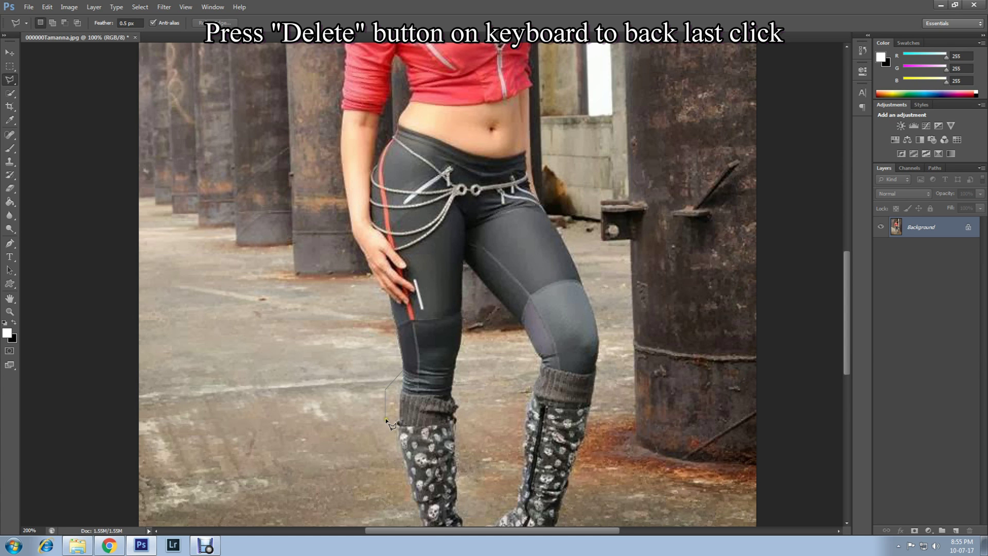
{"action": "key", "text": "Delete"}
{"action": "key", "text": "Delete"}
Continue the lasso outline along the sock and down the outer edge of the left boot to its heel.
{"action": "left_click", "coordinate": [402, 399]}
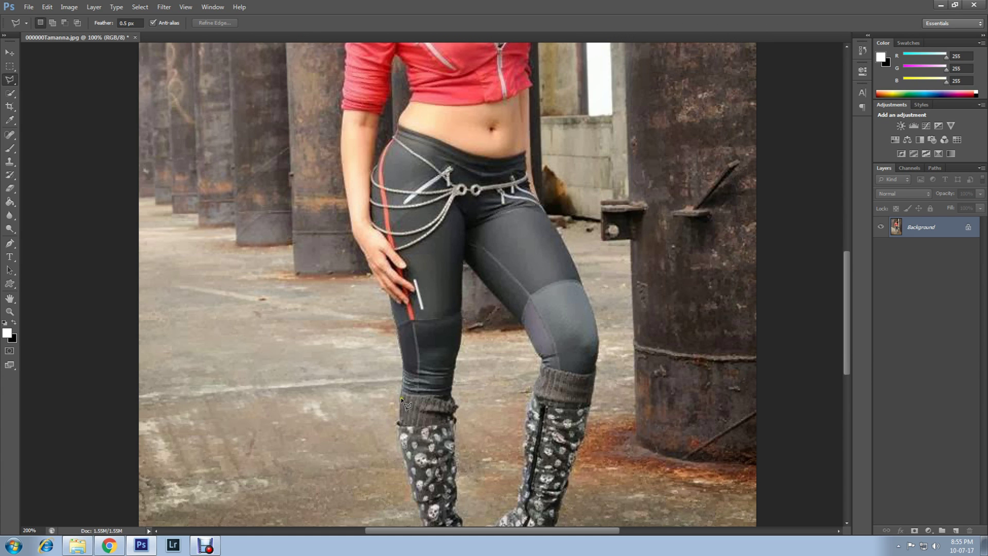
{"action": "left_click", "coordinate": [401, 396]}
{"action": "left_click", "coordinate": [397, 426]}
{"action": "left_click", "coordinate": [406, 461]}
{"action": "scroll", "coordinate": [423, 521], "scroll_direction": "down", "scroll_amount": 3}
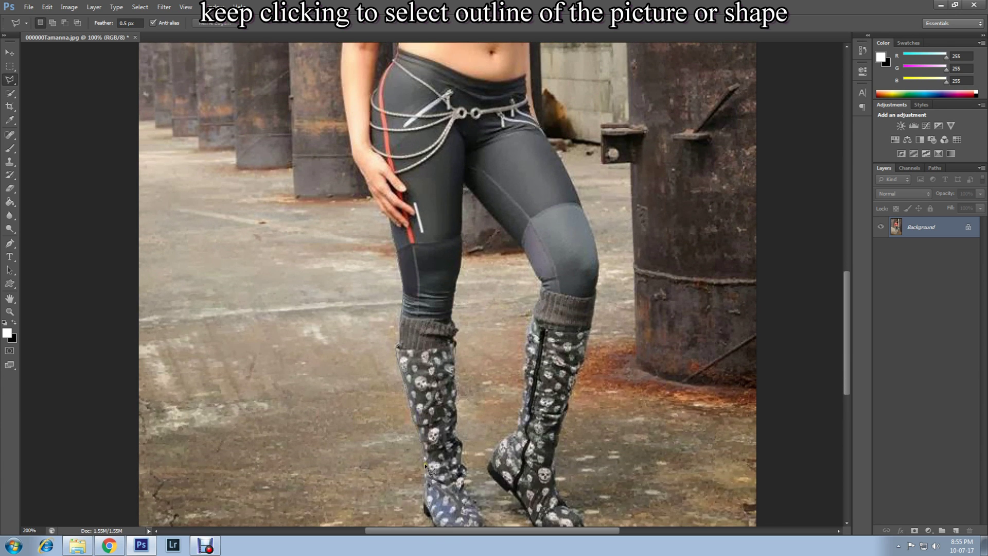
{"action": "left_click", "coordinate": [428, 513]}
Trace the lasso outline around the sole, toe and instep of the left boot.
{"action": "scroll", "coordinate": [432, 516], "scroll_direction": "down", "scroll_amount": 1}
{"action": "left_click", "coordinate": [437, 498]}
{"action": "left_click", "coordinate": [457, 505]}
{"action": "left_click", "coordinate": [484, 503]}
{"action": "left_click", "coordinate": [488, 493]}
{"action": "left_click", "coordinate": [482, 474]}
{"action": "left_click", "coordinate": [473, 464]}
{"action": "left_click", "coordinate": [465, 456]}
Trace the outline up the inner side of the left boot, knee and thigh to where the legs meet.
{"action": "left_click", "coordinate": [462, 435]}
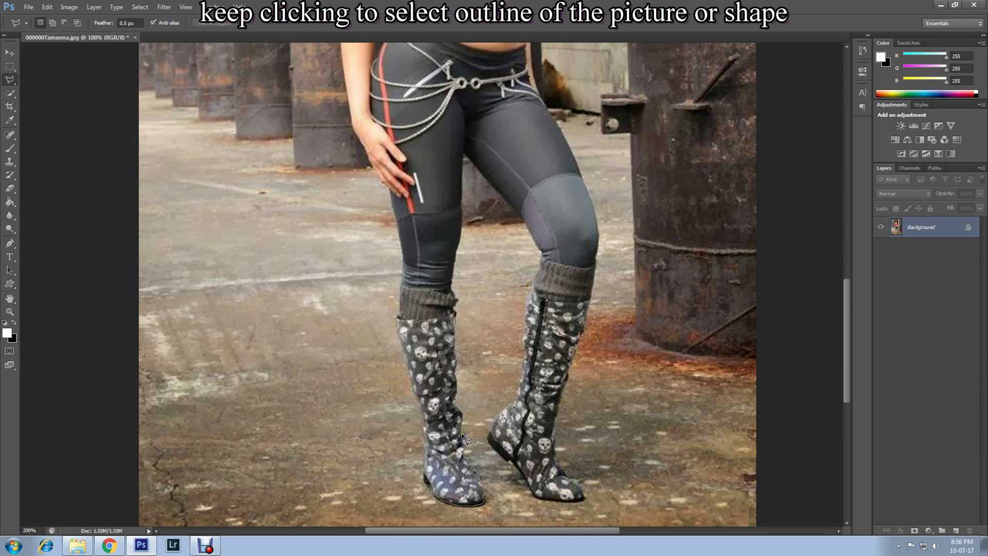
{"action": "left_click", "coordinate": [462, 413]}
{"action": "left_click", "coordinate": [456, 396]}
{"action": "left_click", "coordinate": [456, 354]}
{"action": "left_click", "coordinate": [453, 327]}
{"action": "left_click", "coordinate": [456, 313]}
{"action": "left_click", "coordinate": [456, 300]}
{"action": "left_click", "coordinate": [452, 287]}
{"action": "left_click", "coordinate": [460, 246]}
{"action": "left_click", "coordinate": [461, 236]}
{"action": "left_click", "coordinate": [462, 193]}
{"action": "left_click", "coordinate": [463, 158]}
Trace the outline down the inner side of the bent right leg and its boot to the ankle.
{"action": "left_click", "coordinate": [475, 167]}
{"action": "left_click", "coordinate": [492, 187]}
{"action": "left_click", "coordinate": [521, 218]}
{"action": "left_click", "coordinate": [537, 249]}
{"action": "left_click", "coordinate": [541, 254]}
{"action": "left_click", "coordinate": [539, 262]}
{"action": "left_click", "coordinate": [523, 315]}
{"action": "left_click", "coordinate": [522, 341]}
{"action": "left_click", "coordinate": [517, 399]}
Trace the outline around the heel, sole and toe of the right boot.
{"action": "left_click", "coordinate": [500, 412]}
{"action": "left_click", "coordinate": [487, 434]}
{"action": "left_click", "coordinate": [491, 446]}
{"action": "left_click", "coordinate": [502, 459]}
{"action": "left_click", "coordinate": [513, 462]}
{"action": "left_click", "coordinate": [536, 498]}
{"action": "left_click", "coordinate": [566, 503]}
{"action": "left_click", "coordinate": [584, 500]}
{"action": "left_click", "coordinate": [579, 488]}
{"action": "left_click", "coordinate": [566, 475]}
Trace the outline up the outer edge of the right boot, over the knee and along the thigh.
{"action": "left_click", "coordinate": [555, 458]}
{"action": "left_click", "coordinate": [553, 434]}
{"action": "left_click", "coordinate": [561, 405]}
{"action": "left_click", "coordinate": [567, 380]}
{"action": "left_click", "coordinate": [571, 359]}
{"action": "left_click", "coordinate": [576, 350]}
{"action": "left_click", "coordinate": [584, 328]}
{"action": "left_click", "coordinate": [591, 301]}
{"action": "left_click", "coordinate": [596, 254]}
{"action": "left_click", "coordinate": [598, 232]}
{"action": "left_click", "coordinate": [592, 200]}
{"action": "left_click", "coordinate": [571, 149]}
{"action": "left_click", "coordinate": [553, 119]}
Extend the outline past the hip and waist up to the hem of the red jacket.
{"action": "left_click_drag", "start_coordinate": [497, 59], "coordinate": [497, 156]}
{"action": "left_click", "coordinate": [540, 195]}
{"action": "left_click", "coordinate": [540, 197]}
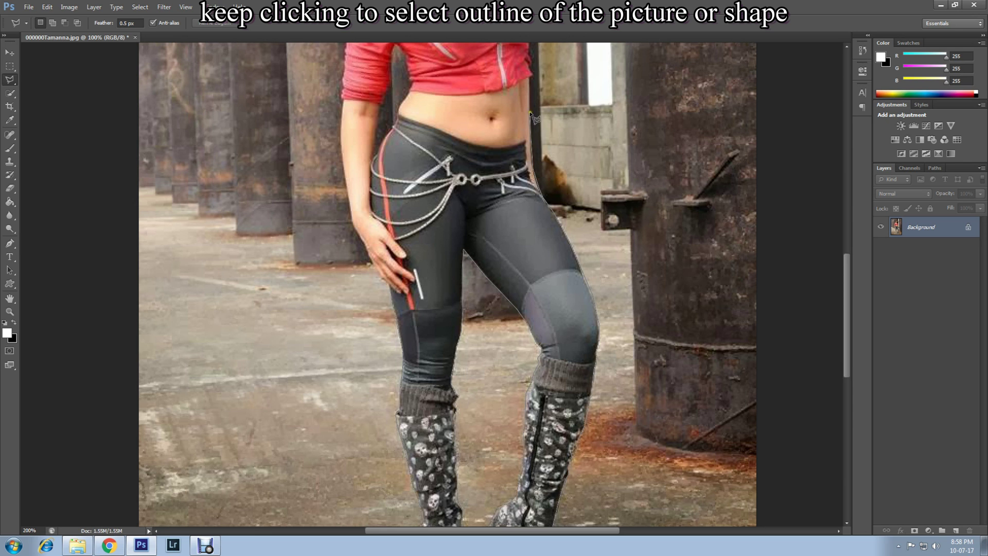
{"action": "left_click", "coordinate": [530, 78]}
{"action": "left_click", "coordinate": [530, 67]}
Trace the outline from the jacket around the hanging curls and up the long hair toward the head.
{"action": "scroll", "coordinate": [532, 73], "scroll_direction": "up", "scroll_amount": 2}
{"action": "left_click", "coordinate": [539, 94]}
{"action": "left_click", "coordinate": [561, 97]}
{"action": "left_click", "coordinate": [570, 82]}
{"action": "left_click", "coordinate": [562, 67]}
{"action": "left_click", "coordinate": [557, 63]}
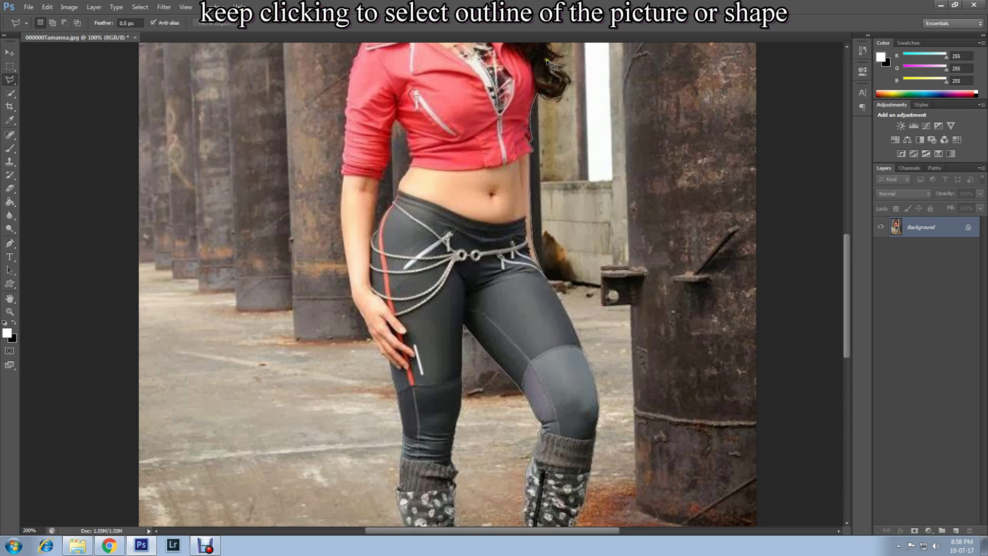
{"action": "scroll", "coordinate": [566, 64], "scroll_direction": "up", "scroll_amount": 1}
{"action": "left_click", "coordinate": [550, 81]}
{"action": "left_click", "coordinate": [558, 72]}
{"action": "left_click", "coordinate": [563, 61]}
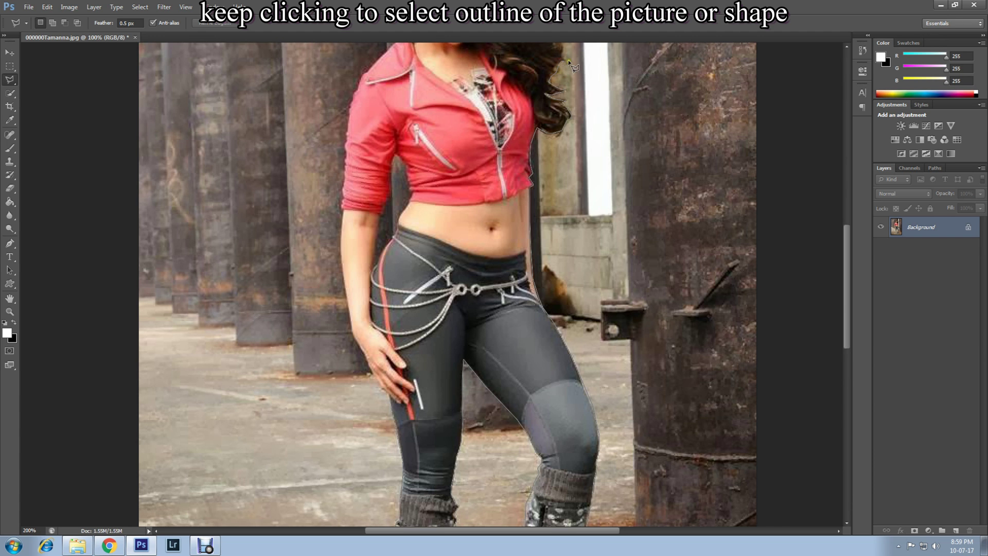
{"action": "scroll", "coordinate": [570, 70], "scroll_direction": "up", "scroll_amount": 2}
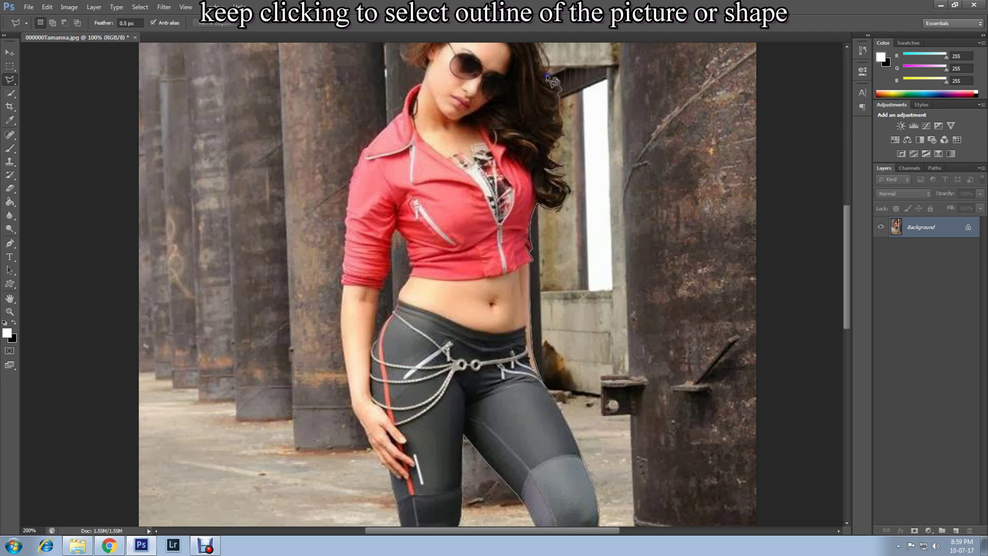
{"action": "scroll", "coordinate": [551, 80], "scroll_direction": "up", "scroll_amount": 2}
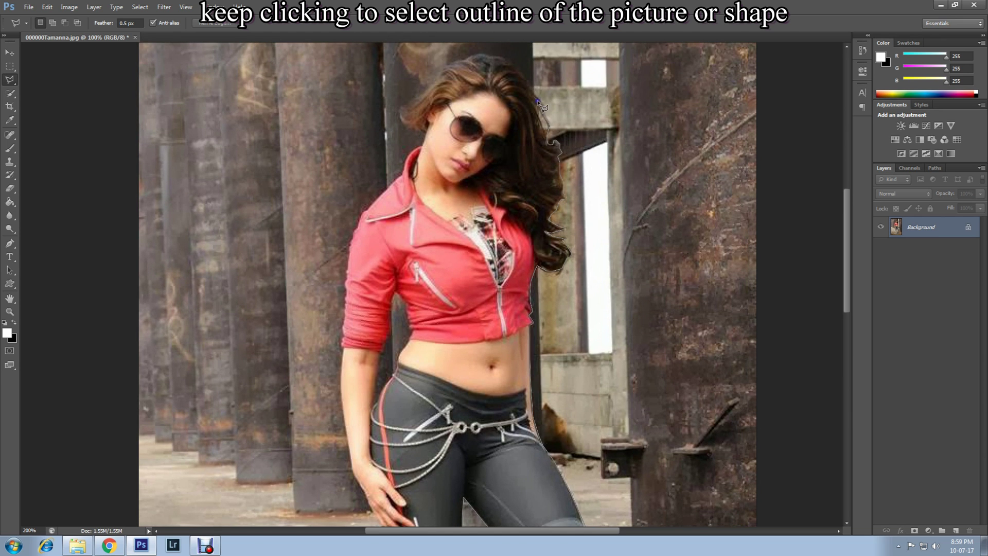
Trace over the head and down the shoulder, arm and hand, and close the outline into a selection of the woman.
{"action": "left_click", "coordinate": [533, 92]}
{"action": "left_click", "coordinate": [526, 78]}
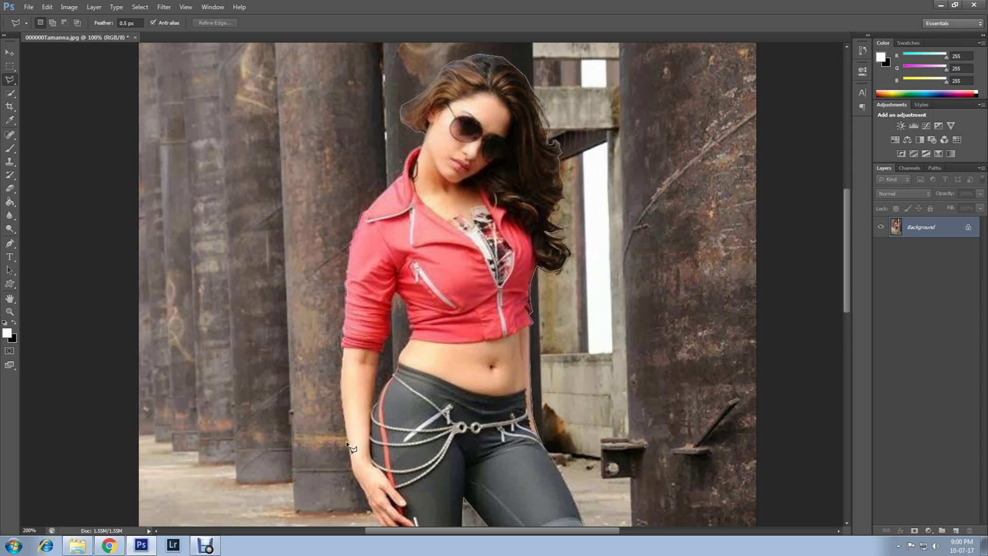
{"action": "scroll", "coordinate": [353, 450], "scroll_direction": "down", "scroll_amount": 4}
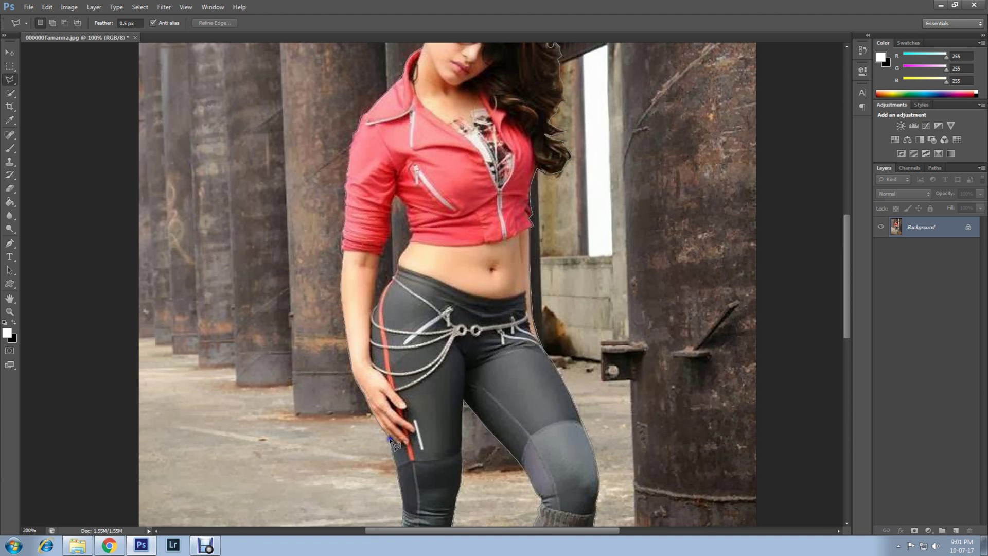
{"action": "left_click", "coordinate": [389, 439]}
{"action": "double_click", "coordinate": [392, 451]}
{"action": "key", "text": "ctrl+minus"}
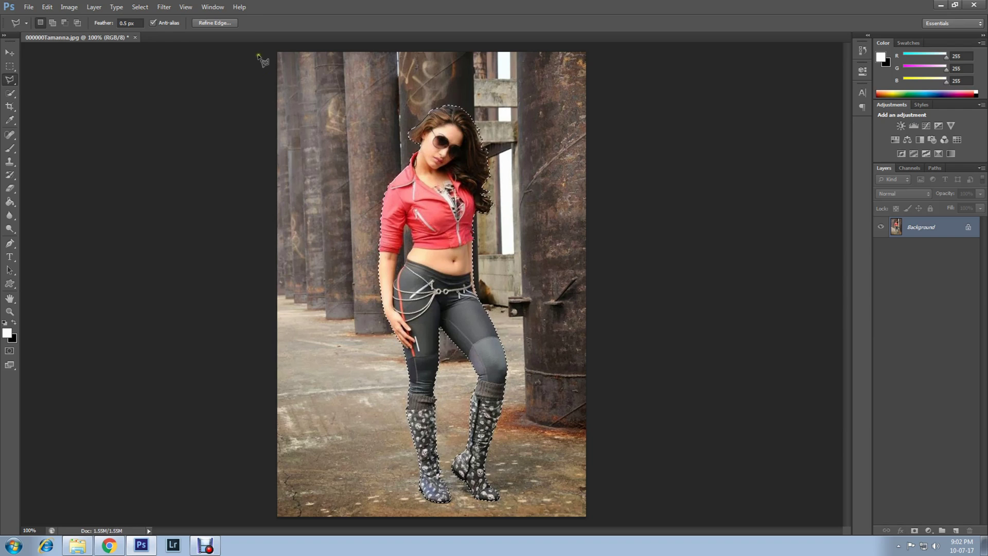
Refine the selection's edge with Smooth 50 and Feather 1.0 px, output to the selection.
{"action": "left_click", "coordinate": [142, 7]}
{"action": "left_click", "coordinate": [171, 114]}
{"action": "left_click_drag", "start_coordinate": [654, 207], "coordinate": [673, 208]}
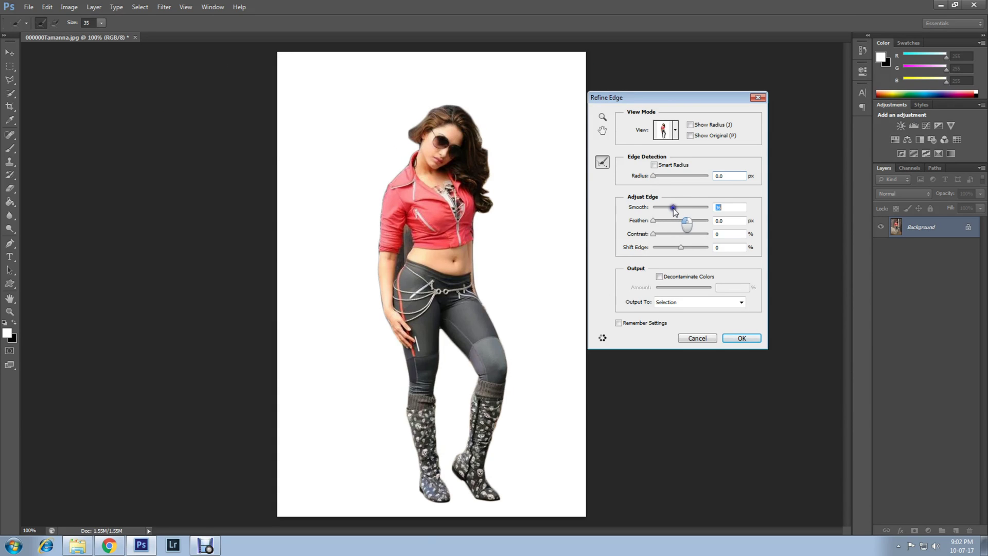
{"action": "left_click_drag", "start_coordinate": [674, 207], "coordinate": [675, 208]}
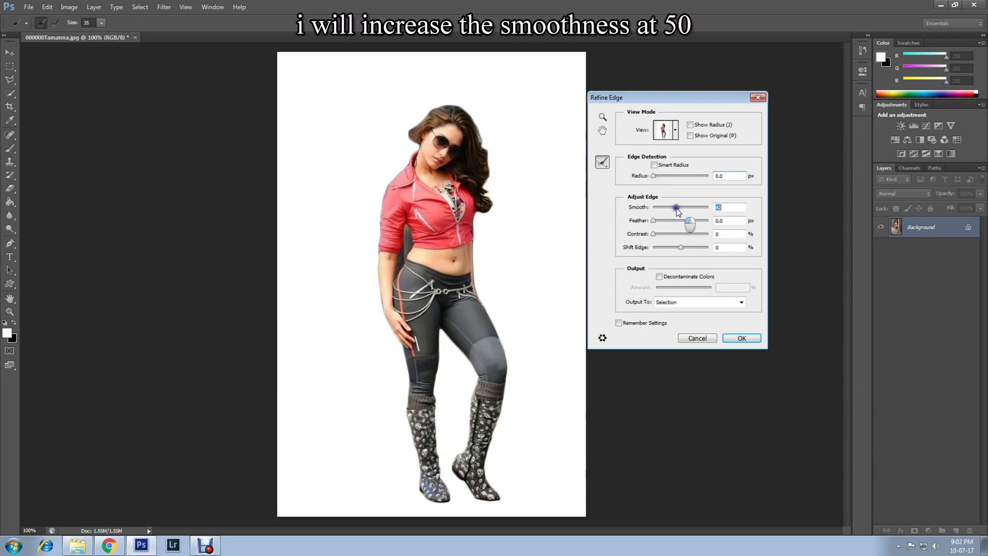
{"action": "left_click_drag", "start_coordinate": [677, 208], "coordinate": [682, 208]}
{"action": "left_click_drag", "start_coordinate": [653, 222], "coordinate": [657, 224]}
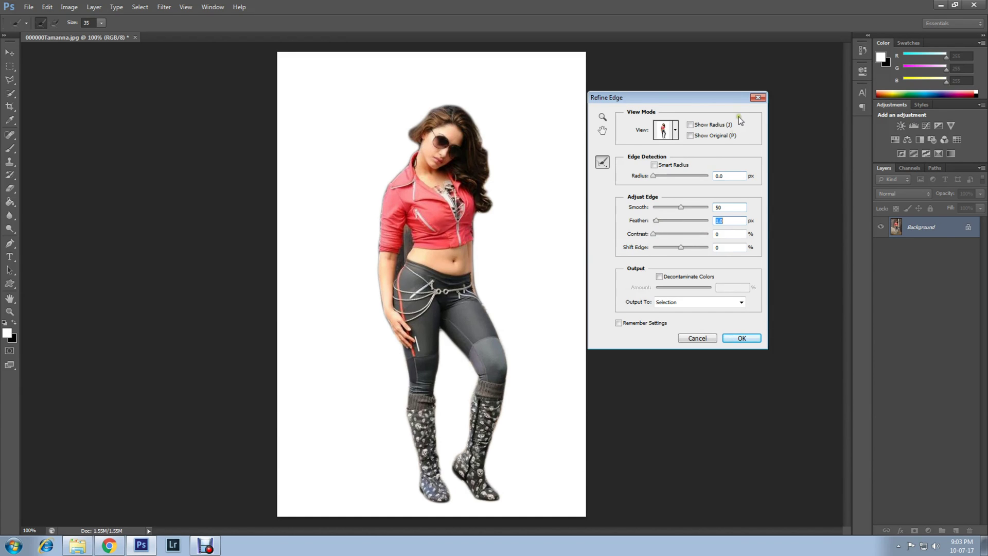
{"action": "left_click", "coordinate": [742, 339]}
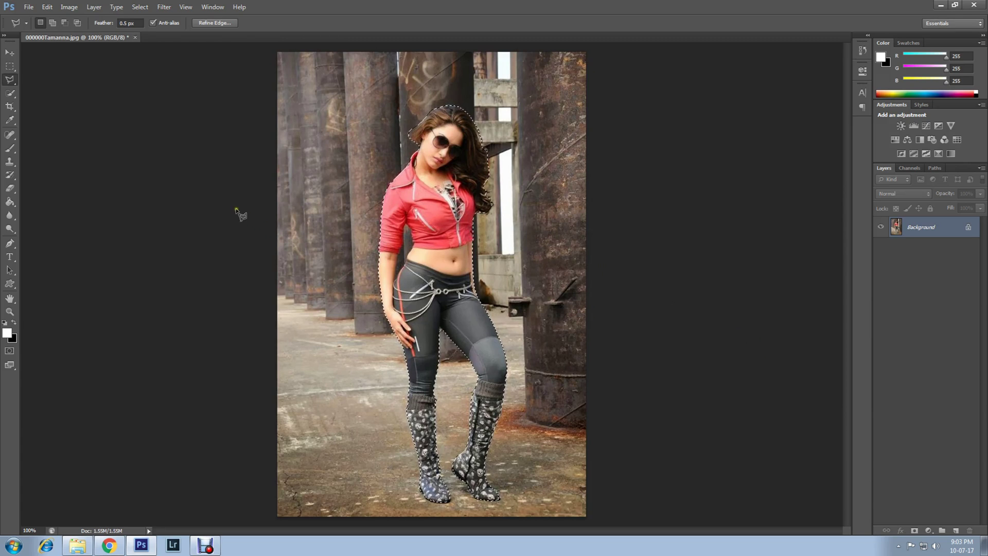
Copy the selected woman and open the image 000000.jpg.
{"action": "left_click", "coordinate": [45, 8]}
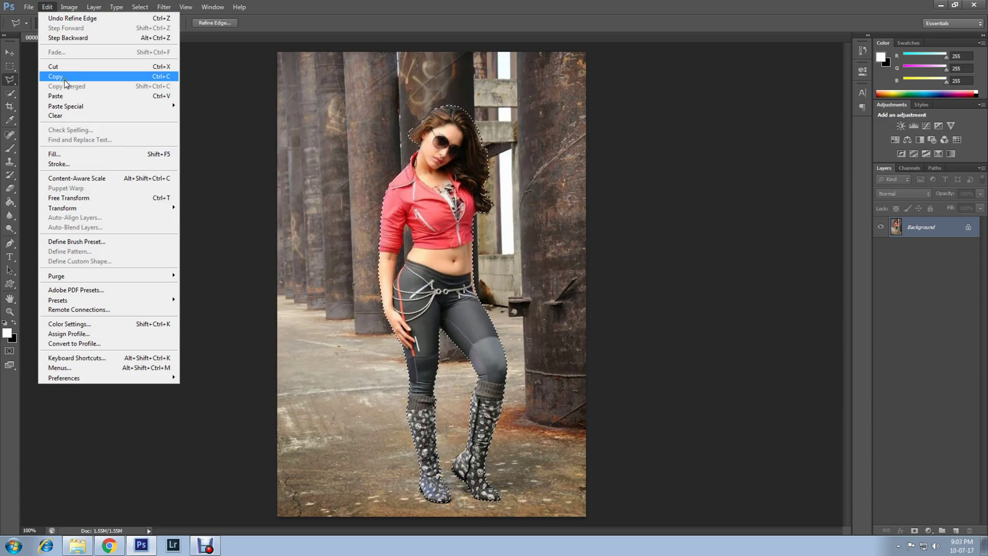
{"action": "left_click", "coordinate": [64, 77]}
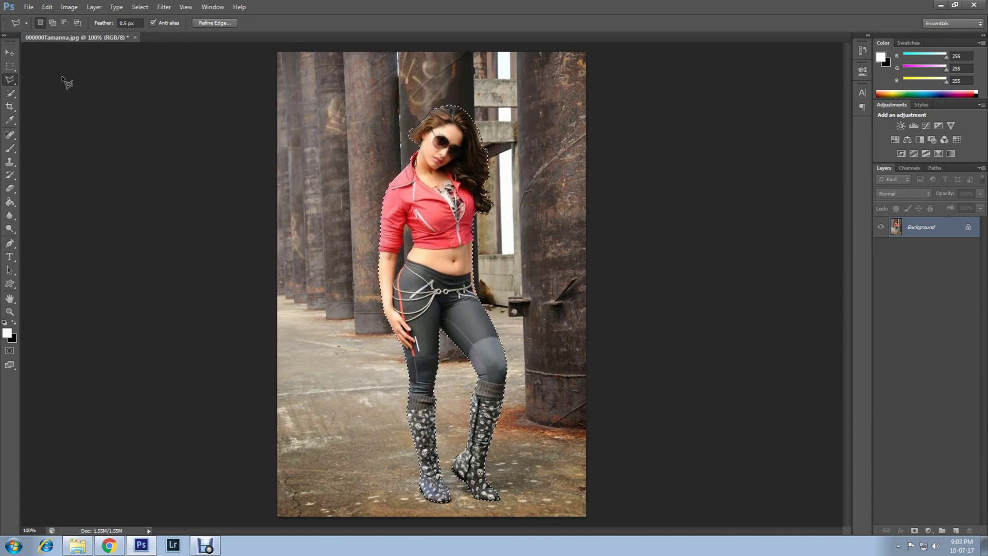
{"action": "left_click", "coordinate": [23, 7]}
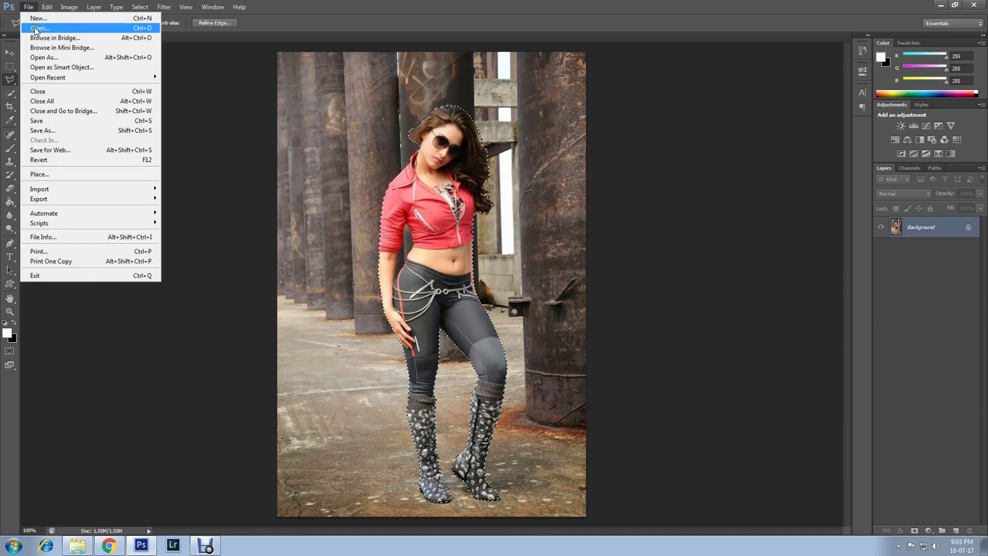
{"action": "left_click", "coordinate": [32, 29]}
{"action": "double_click", "coordinate": [435, 178]}
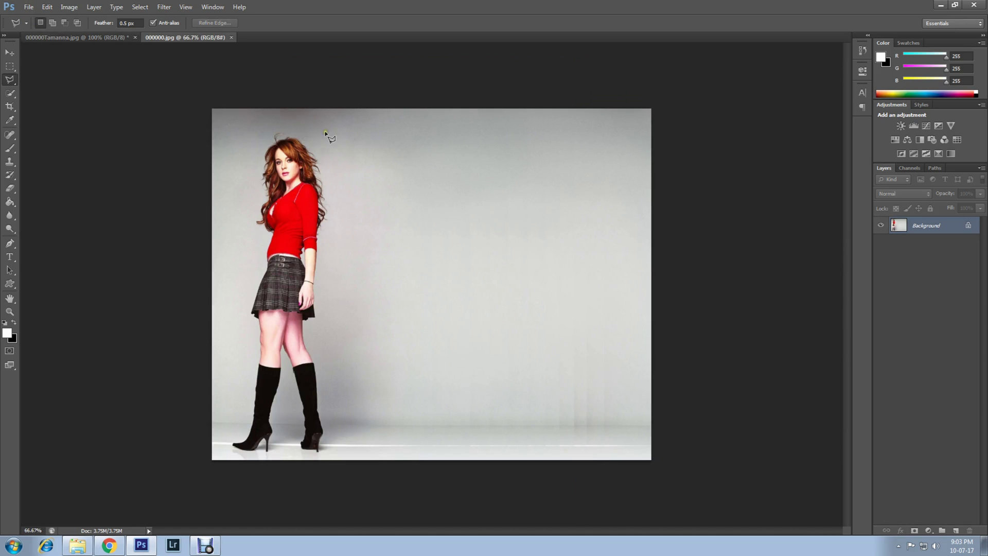
Paste the woman into 000000.jpg, place her beside the standing woman and scale her to about 104.63% width and 114.25% height.
{"action": "left_click", "coordinate": [47, 8]}
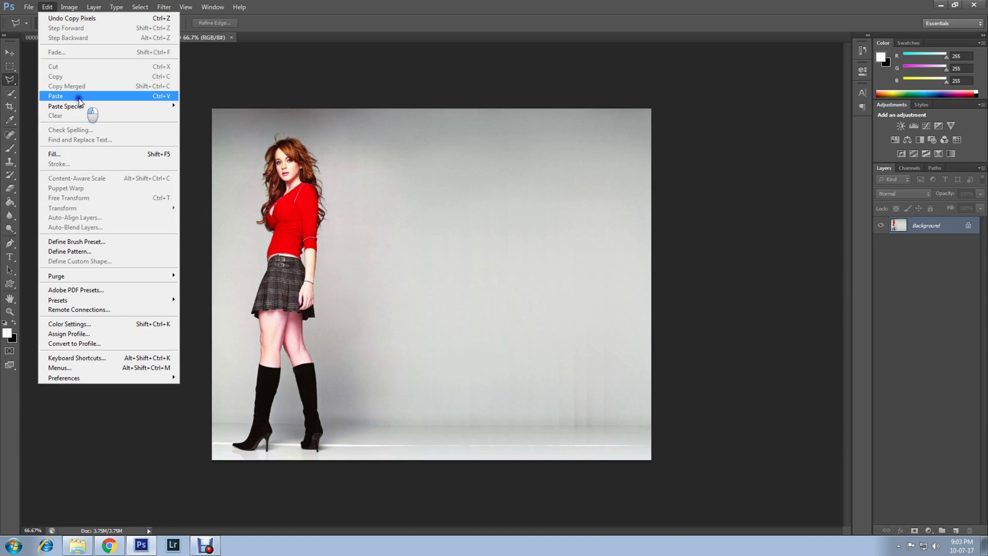
{"action": "left_click", "coordinate": [79, 97]}
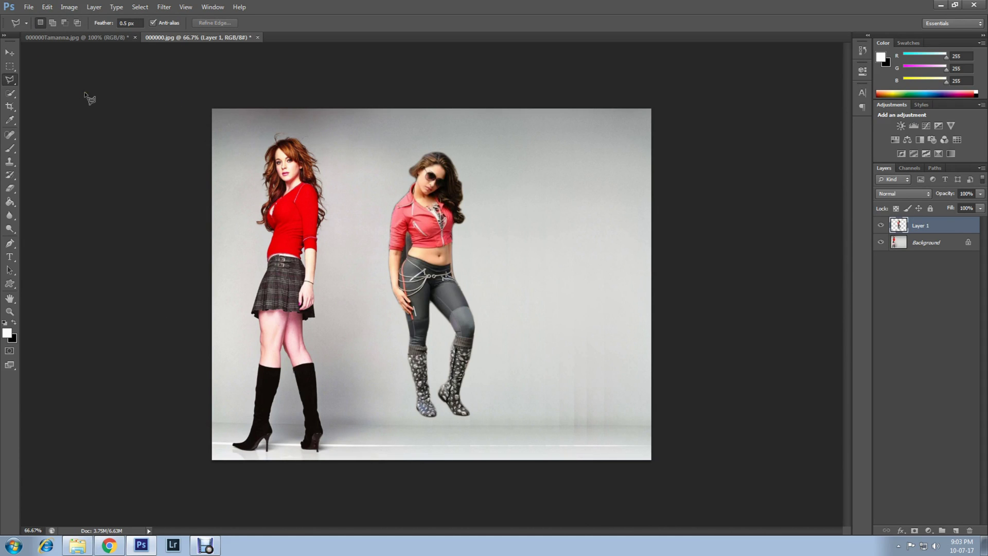
{"action": "key", "text": "ctrl+t"}
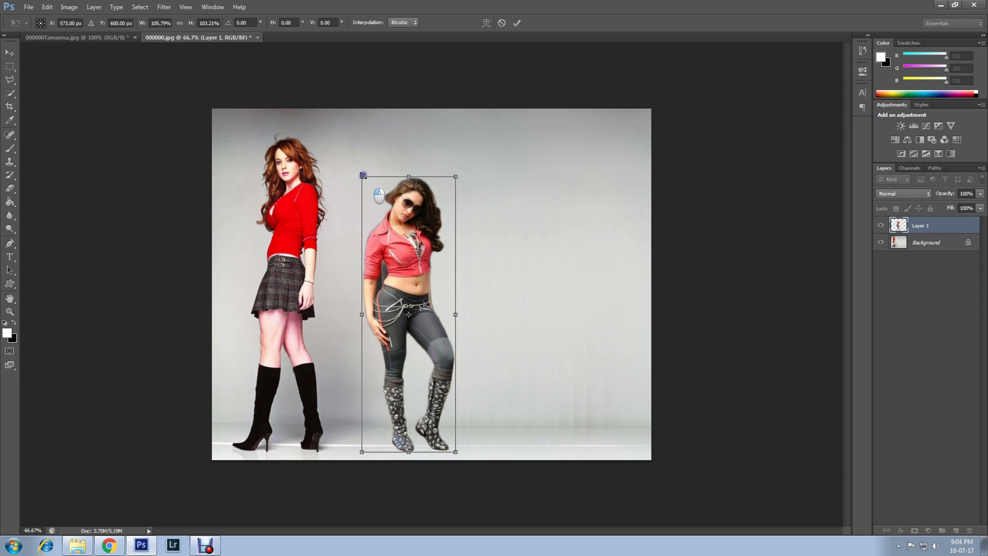
{"action": "left_click_drag", "start_coordinate": [364, 176], "coordinate": [363, 147]}
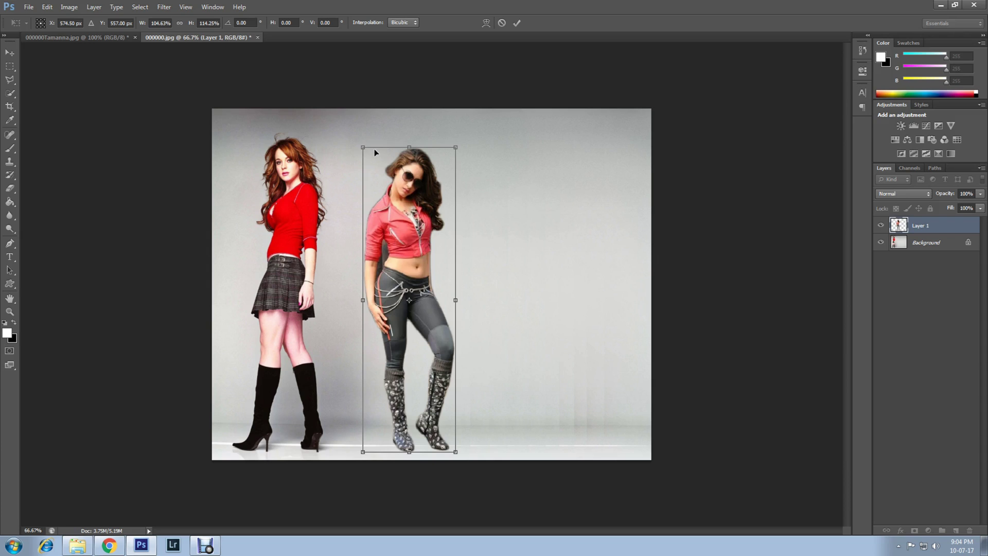
Flip the pasted woman horizontally, and flip her back to her original direction.
{"action": "left_click", "coordinate": [45, 9]}
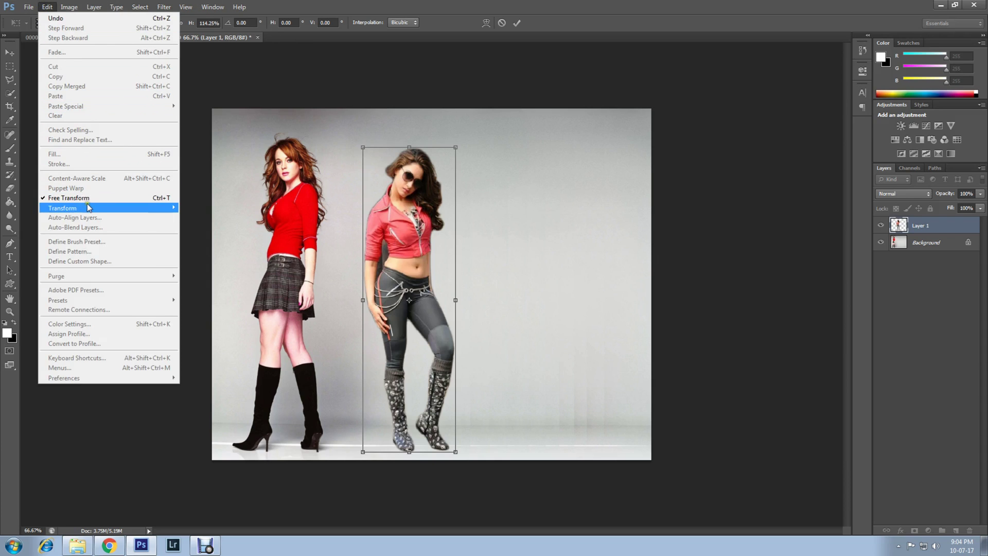
{"action": "mouse_move", "coordinate": [92, 208]}
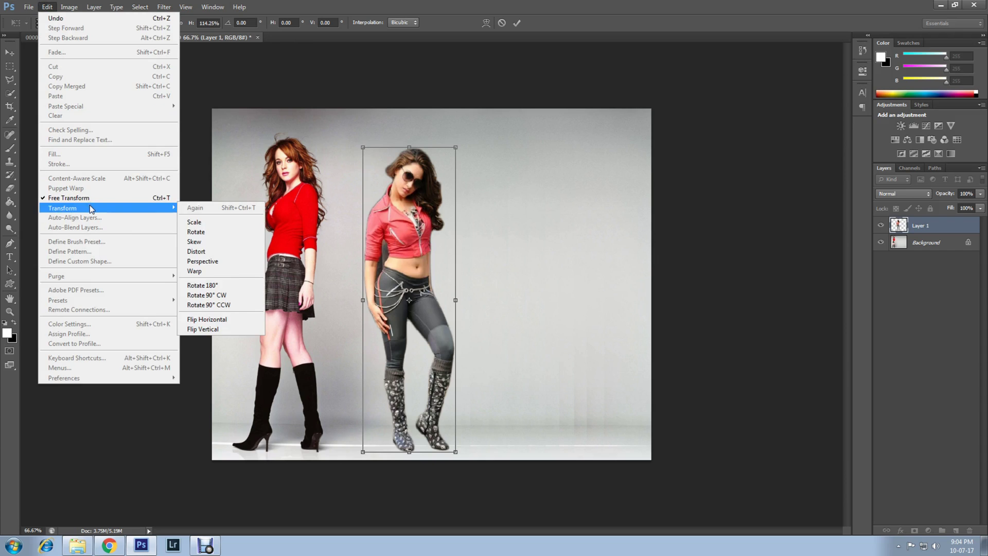
{"action": "left_click", "coordinate": [232, 322]}
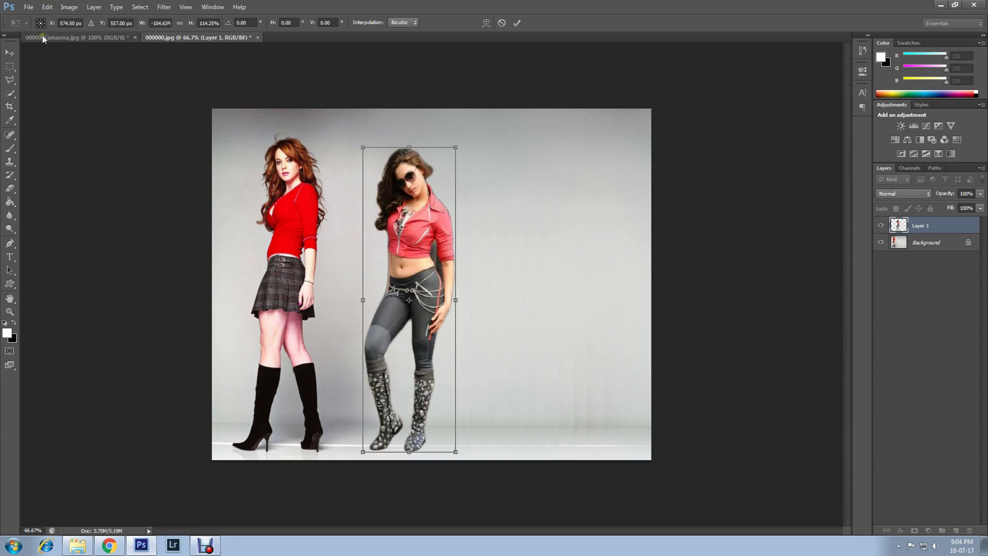
{"action": "left_click", "coordinate": [45, 7]}
{"action": "mouse_move", "coordinate": [111, 209]}
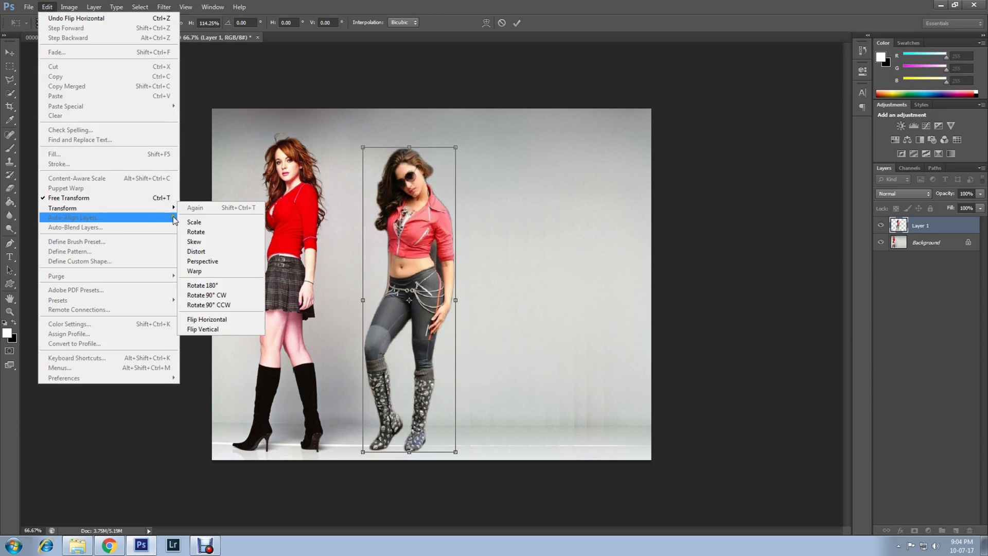
{"action": "left_click", "coordinate": [211, 320]}
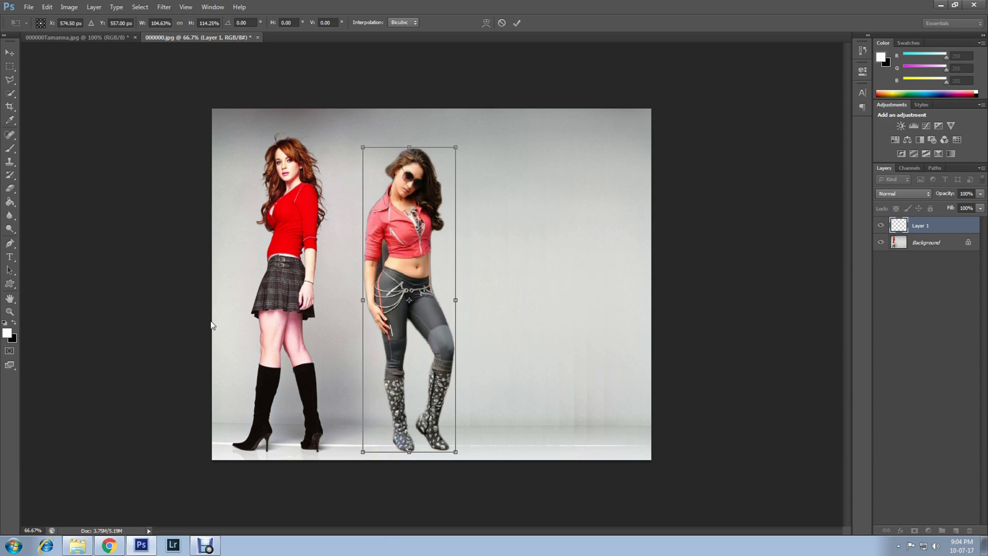
Flip the pasted woman horizontally, scale her to about 93.05% width and 117.46% height farther from the other woman, and commit the transform.
{"action": "left_click", "coordinate": [47, 7]}
{"action": "mouse_move", "coordinate": [74, 213]}
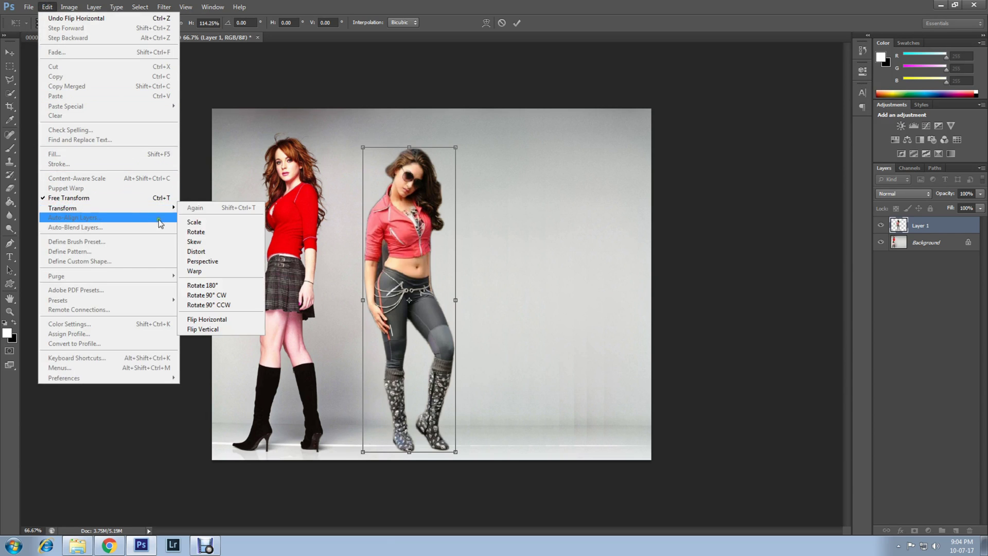
{"action": "left_click", "coordinate": [224, 323]}
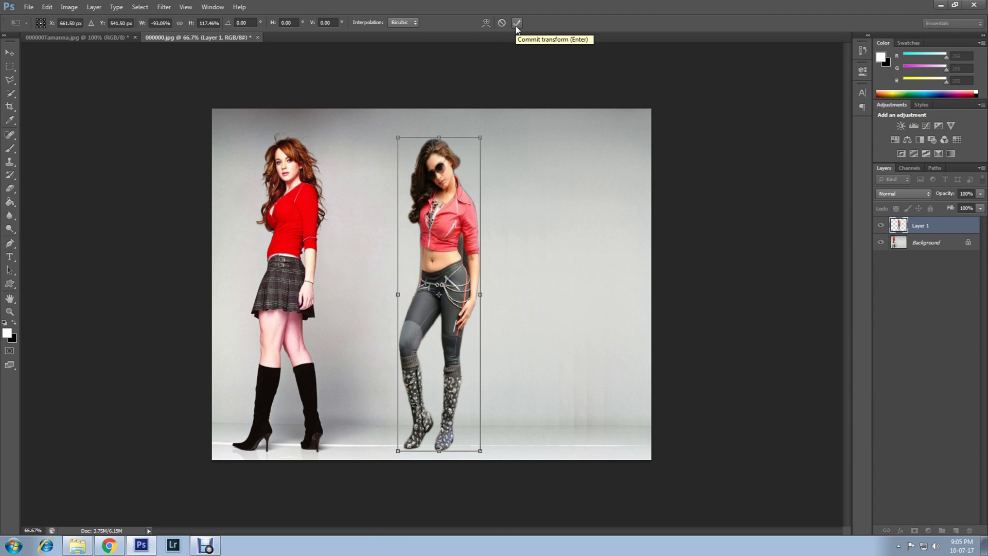
{"action": "left_click", "coordinate": [517, 24]}
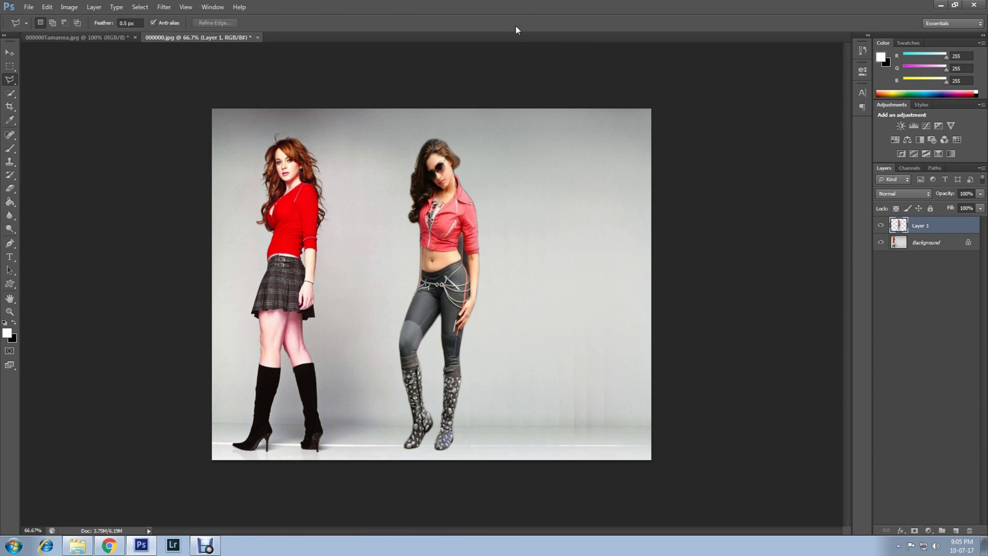
Outline the leftover dark background between the pasted woman's arm and waist with the Polygonal Lasso, delete it and clear the selection.
{"action": "left_click", "coordinate": [461, 234]}
{"action": "scroll", "coordinate": [462, 235], "scroll_direction": "up", "scroll_amount": 1}
{"action": "left_click", "coordinate": [460, 250]}
{"action": "left_click", "coordinate": [465, 264]}
{"action": "left_click", "coordinate": [471, 277]}
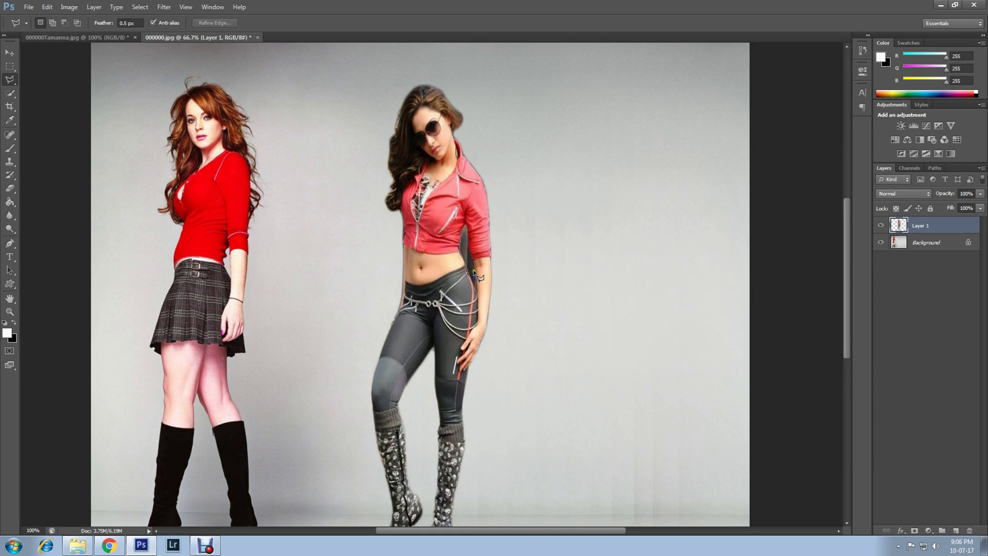
{"action": "double_click", "coordinate": [459, 248]}
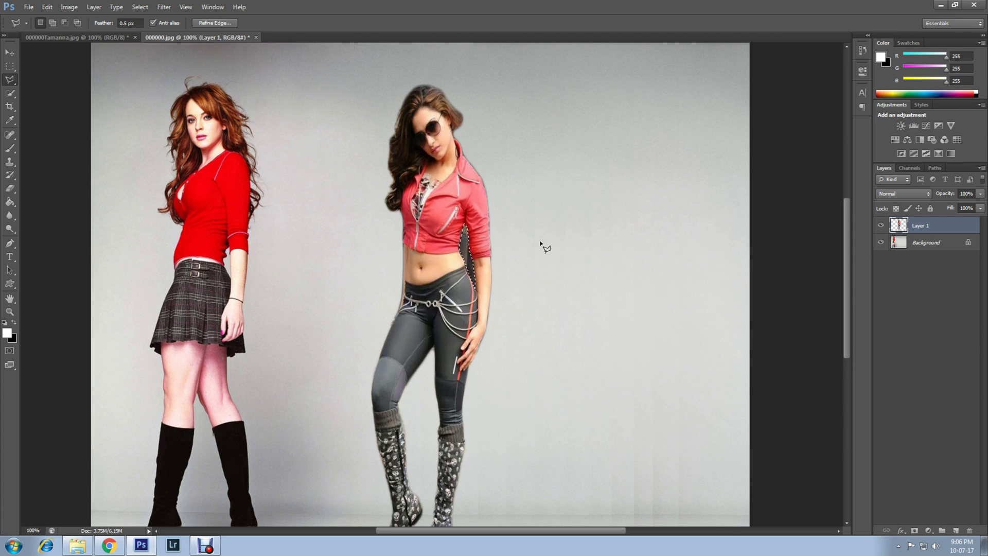
{"action": "key", "text": "Delete"}
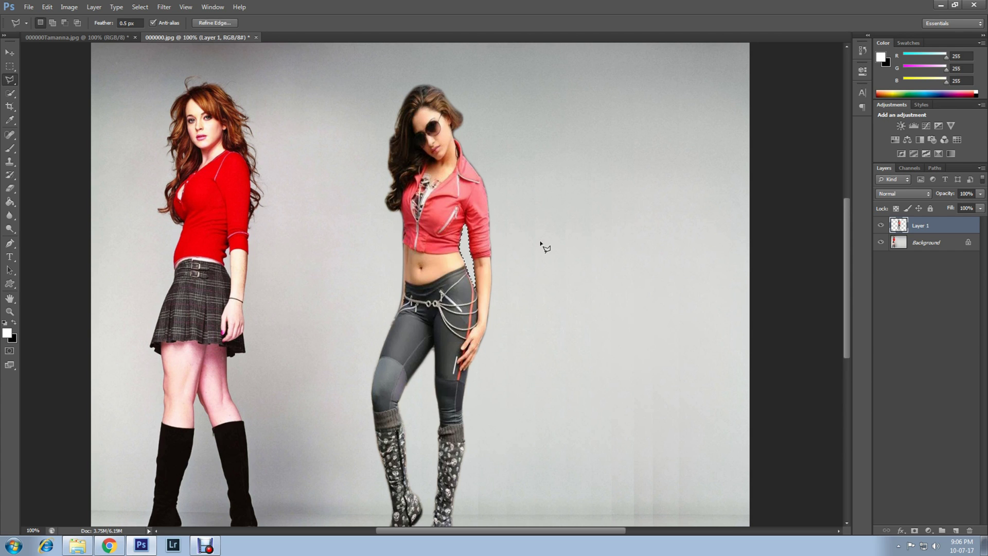
{"action": "left_click", "coordinate": [140, 6]}
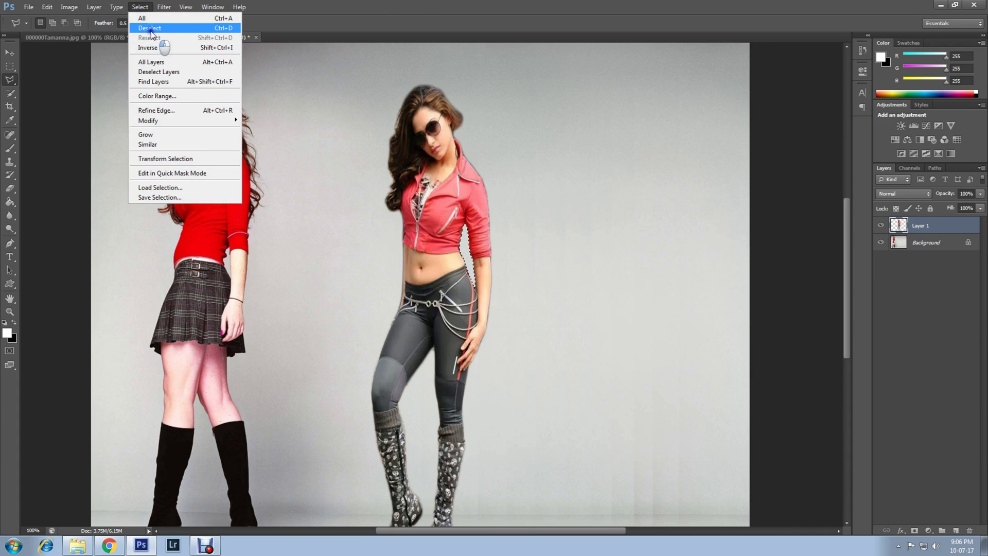
{"action": "left_click", "coordinate": [150, 29]}
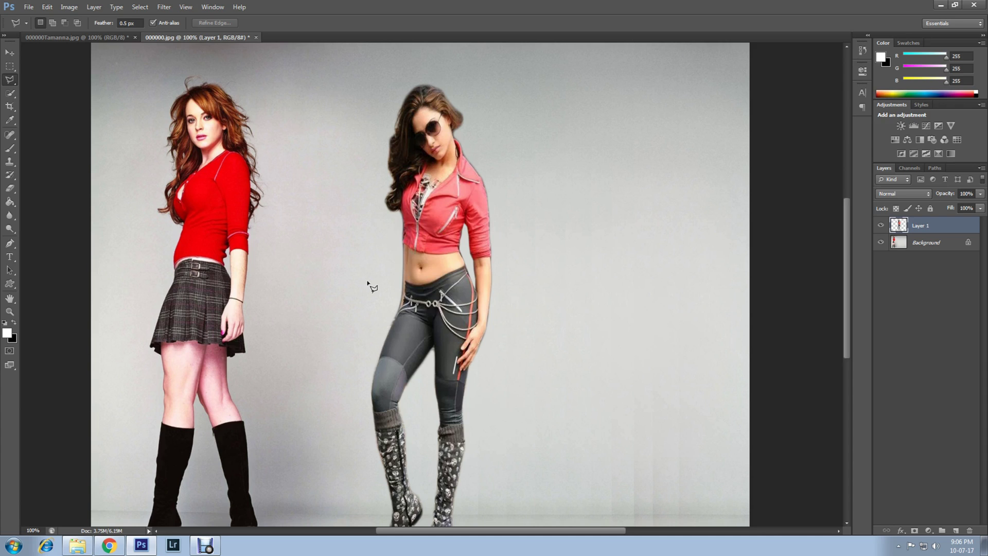
Save the composite as a JPEG in the Photo to edit folder with quality 12 (Maximum) and the Baseline ("Standard") format option.
{"action": "left_click", "coordinate": [28, 7]}
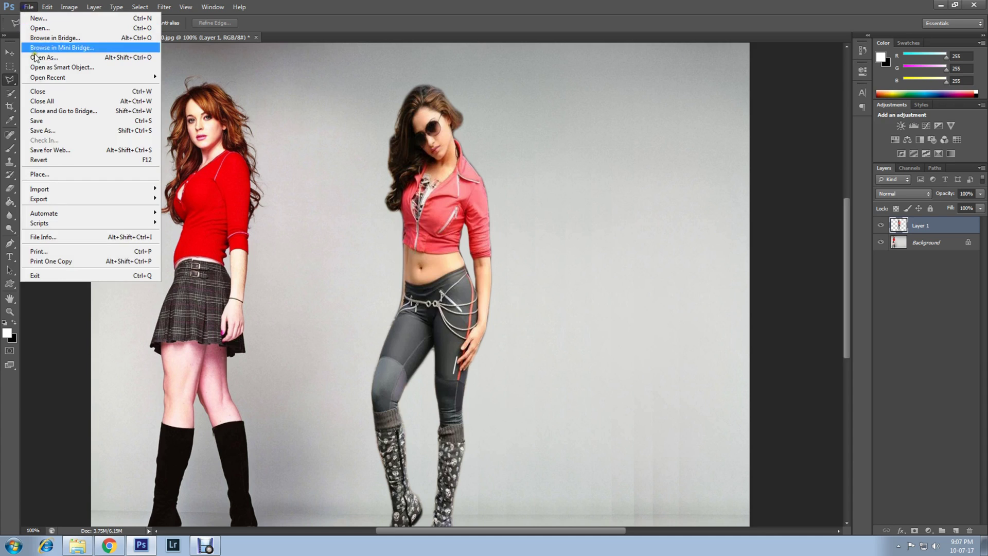
{"action": "left_click", "coordinate": [43, 130]}
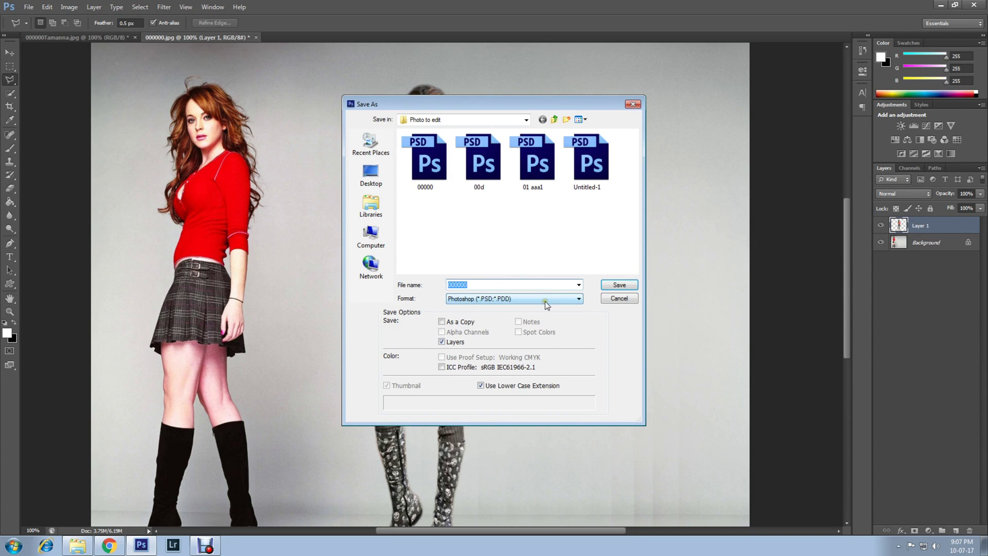
{"action": "left_click", "coordinate": [545, 299]}
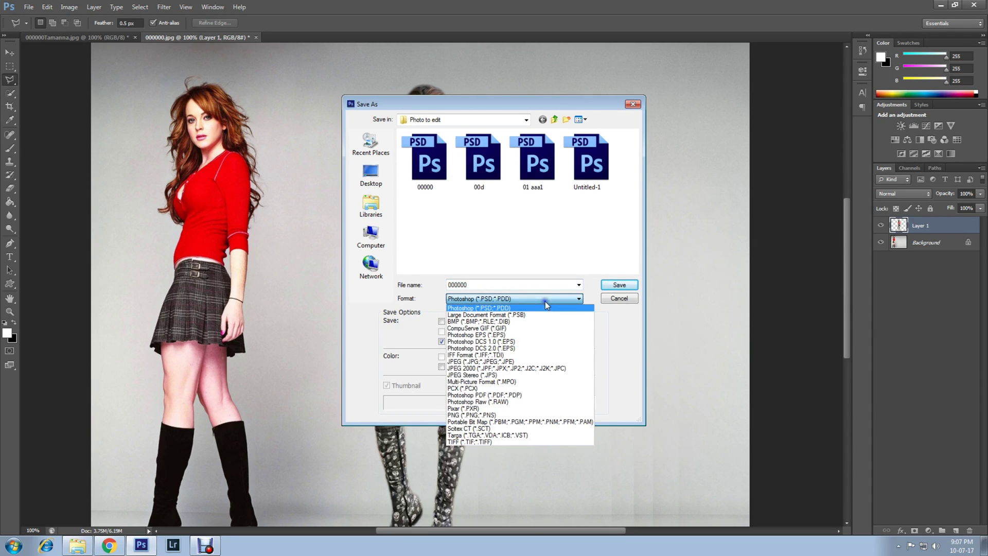
{"action": "left_click", "coordinate": [507, 362]}
{"action": "left_click", "coordinate": [454, 284]}
{"action": "type", "text": "jpg"}
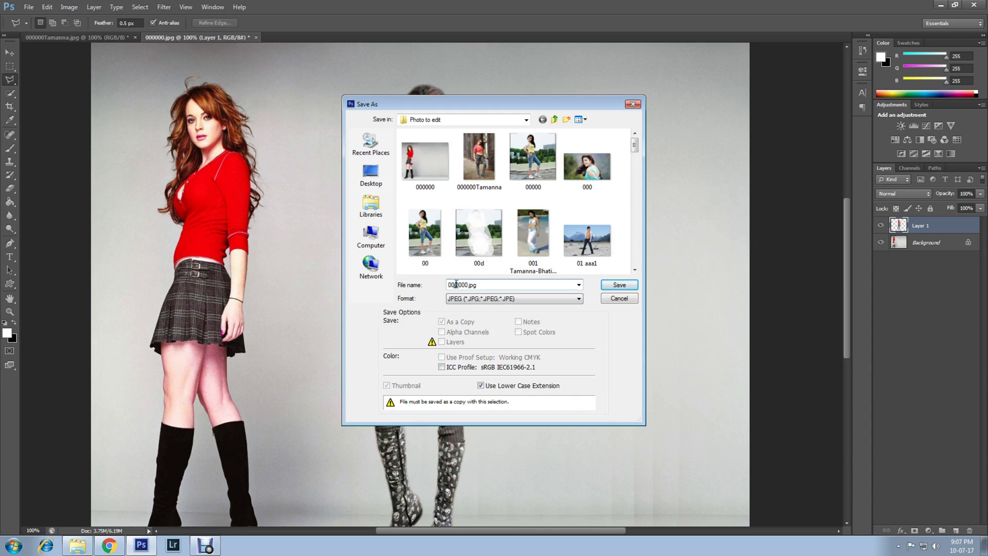
{"action": "left_click", "coordinate": [619, 286]}
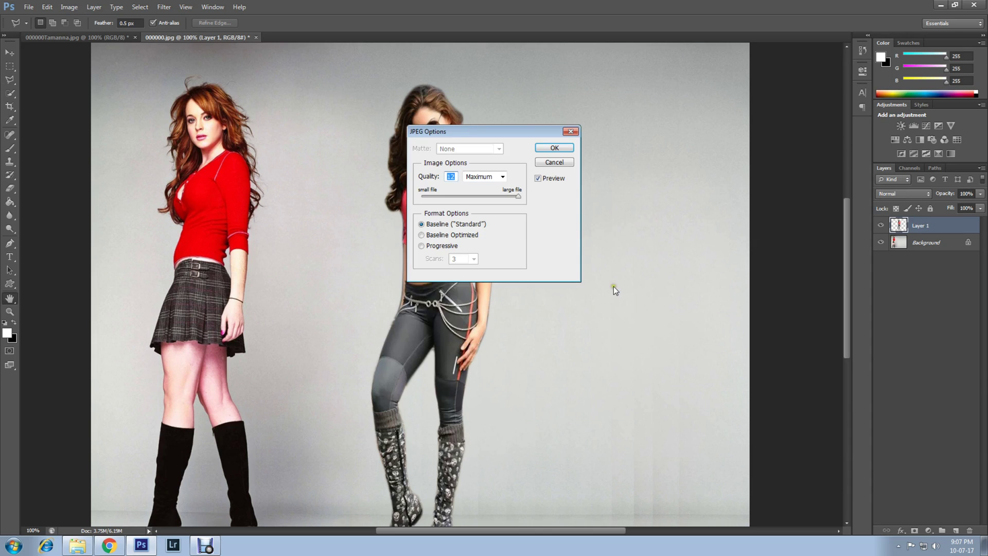
{"action": "left_click", "coordinate": [554, 147]}
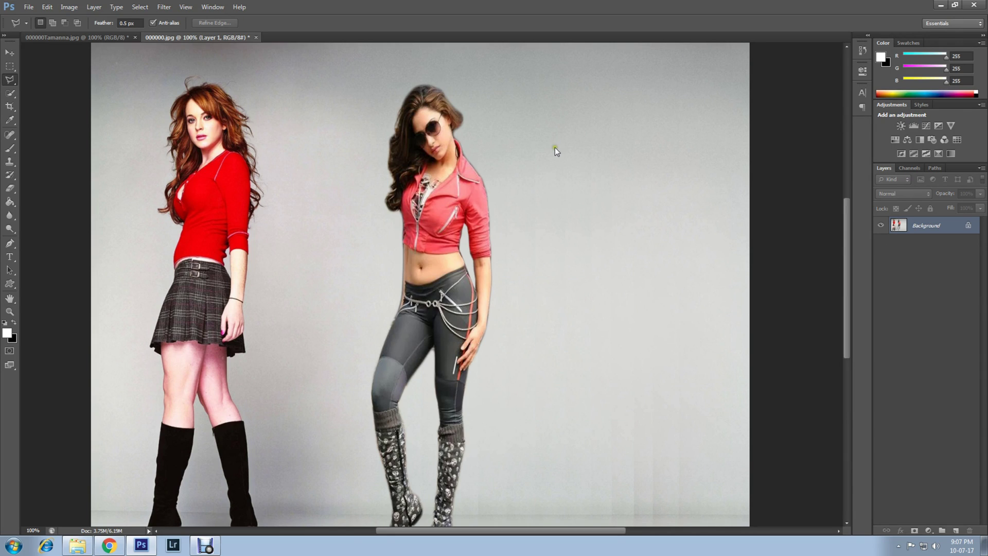